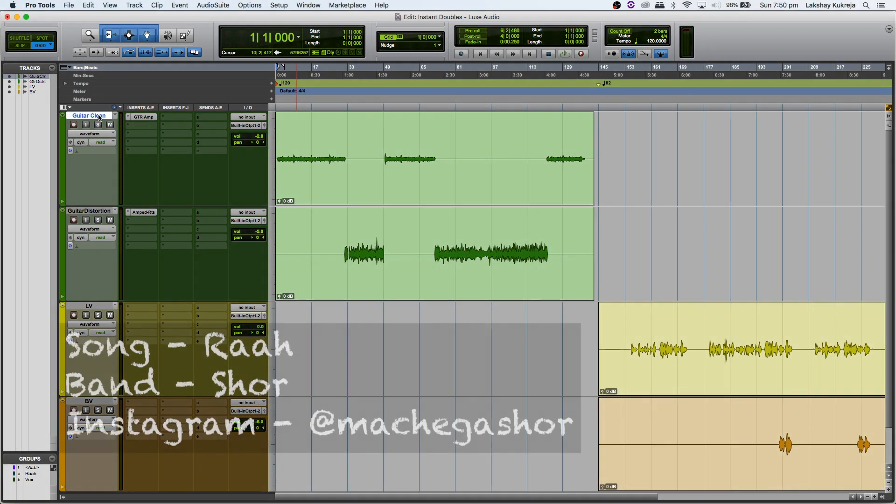
# - Increase the height of both guitar tracks and fit the Guitar Clean clip to the timeline width
pyautogui.hotkey('shift', ';')
pyautogui.hotkey('ctrl', 'Up')
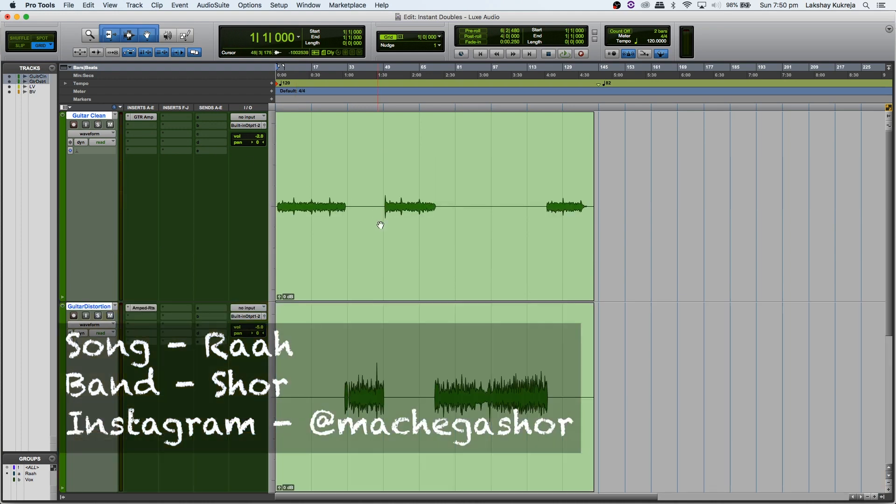
pyautogui.click(397, 269)
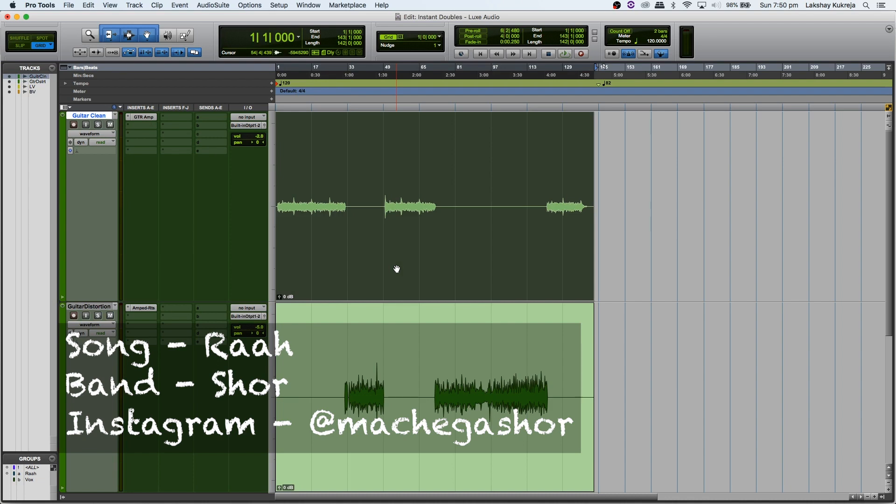
pyautogui.hotkey('alt', 'f')
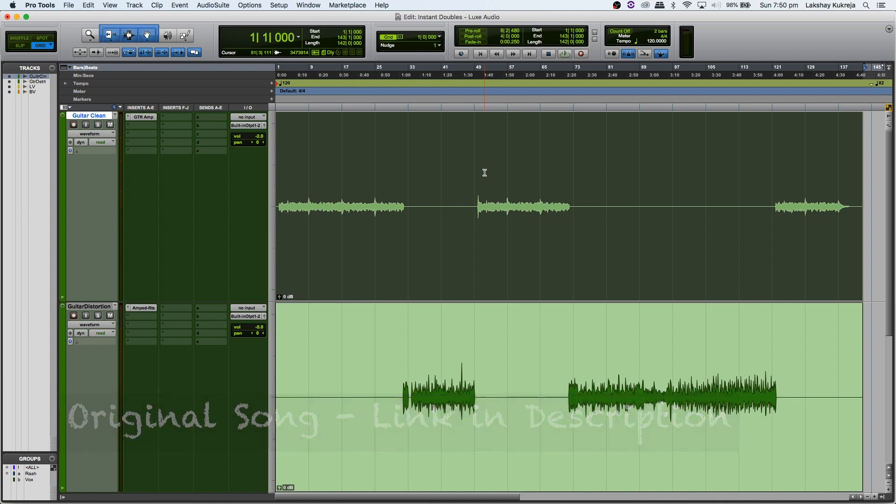
# - Play the guitar tracks from the session start and again from bar 28 to hear the repeating parts
pyautogui.click(476, 173)
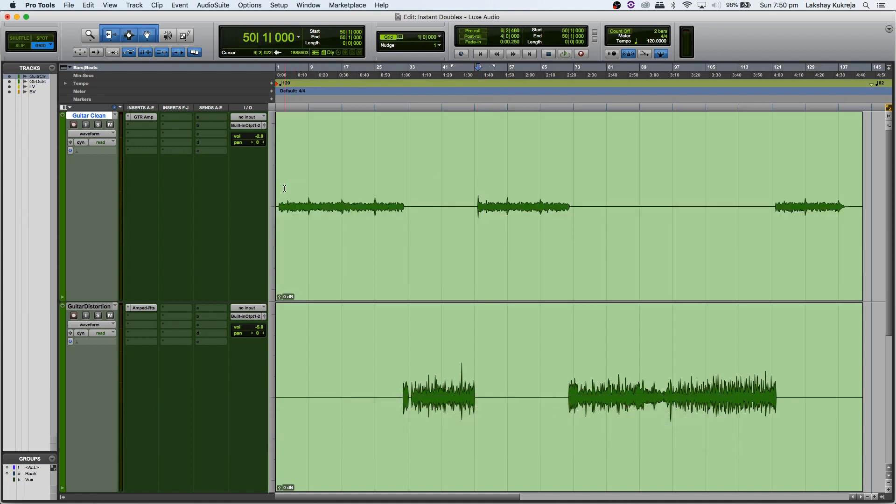
pyautogui.press('Return')
pyautogui.press('space')
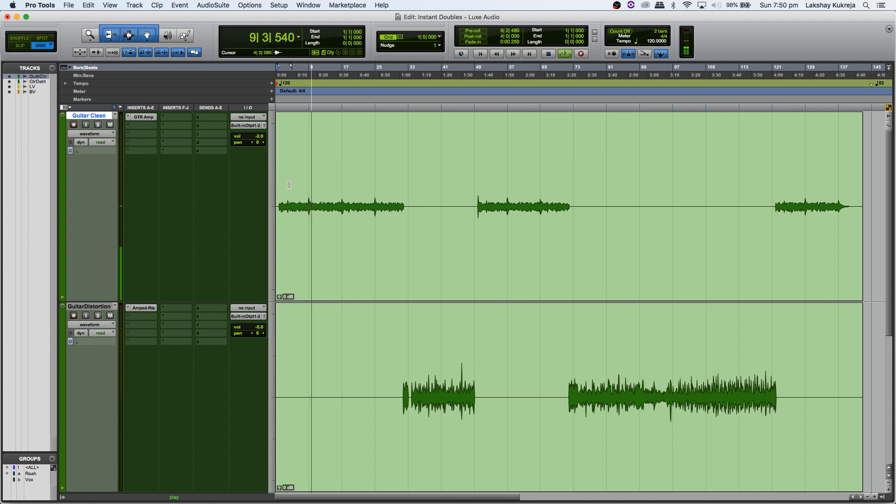
pyautogui.click(387, 198)
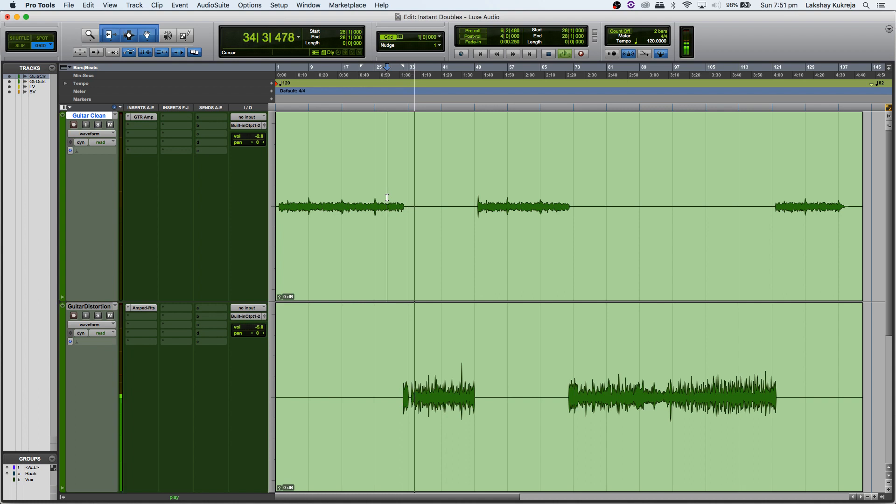
pyautogui.click(387, 197)
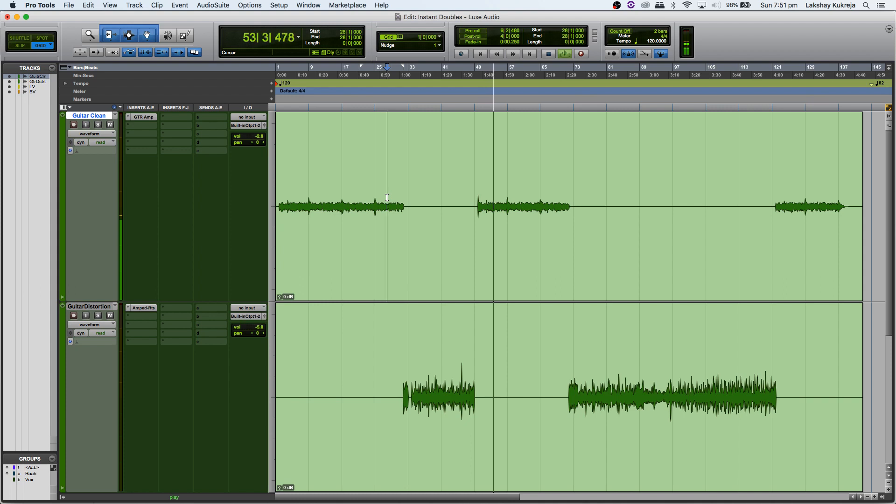
pyautogui.press('space')
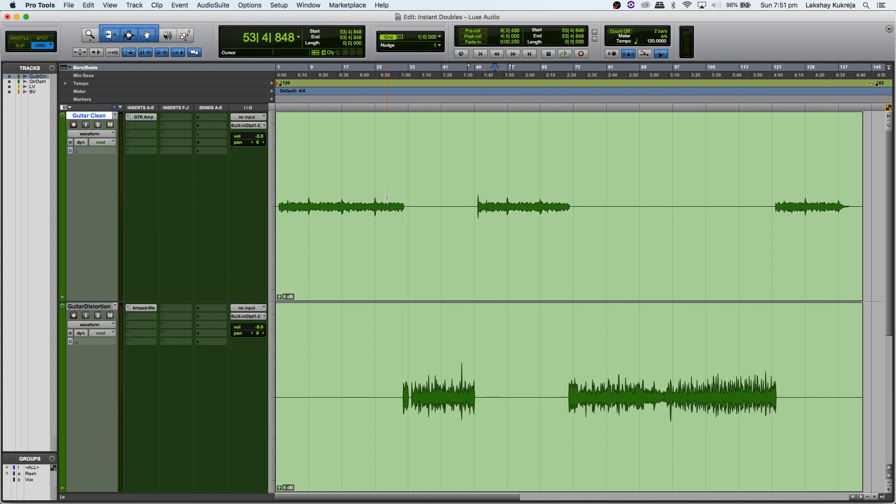
# - Duplicate the Guitar Clean track once without its playlists, keeping inserts, sends and group assignments
pyautogui.rightClick(93, 118)
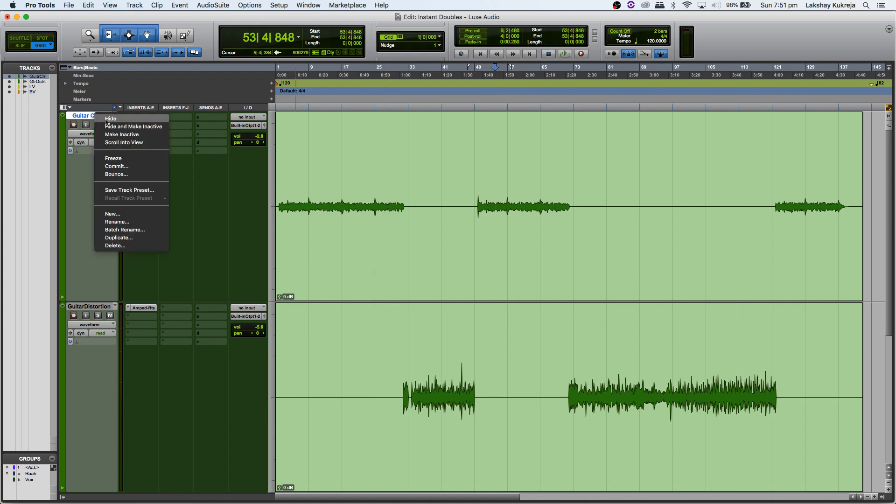
pyautogui.click(141, 238)
pyautogui.click(411, 214)
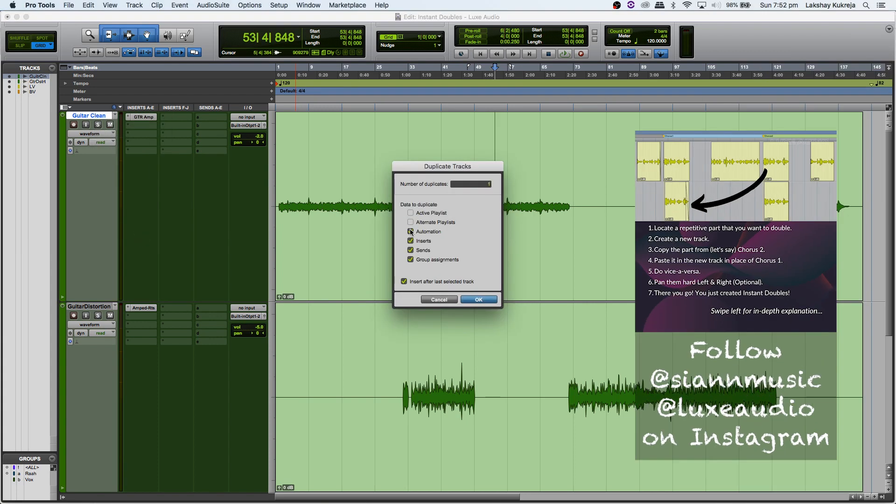
pyautogui.click(477, 300)
# - Split the Guitar Clean clip at bars 10, 32, 50 and 72 to isolate the two repeated sections
pyautogui.click(477, 186)
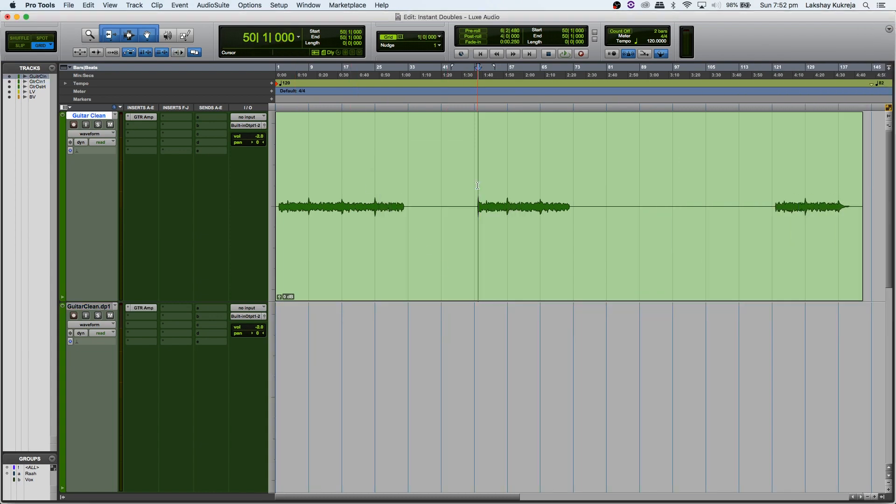
pyautogui.press('super+e')
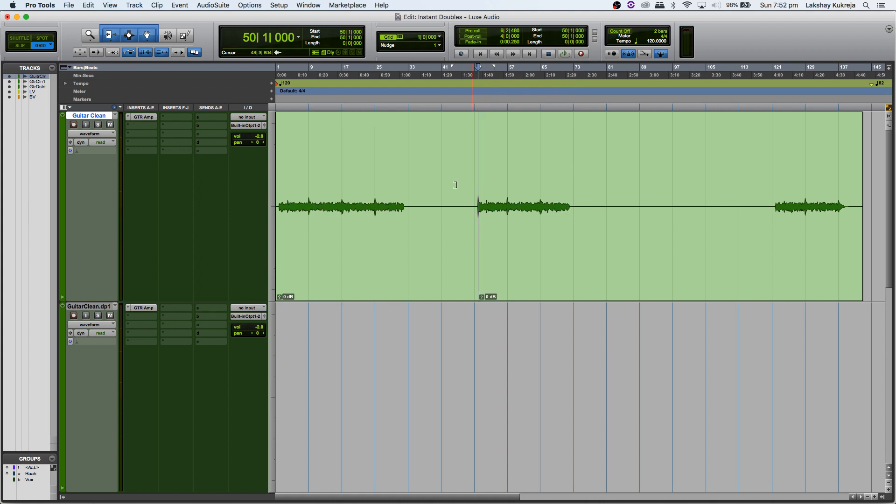
pyautogui.click(308, 197)
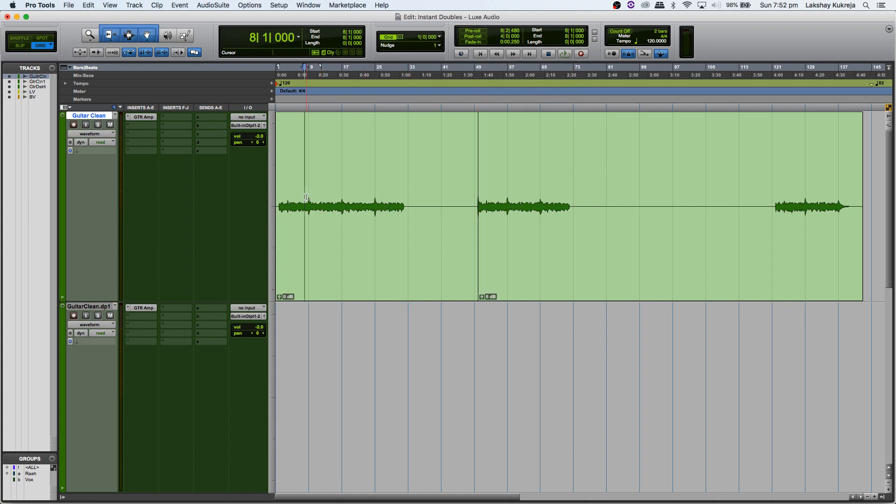
pyautogui.click(312, 196)
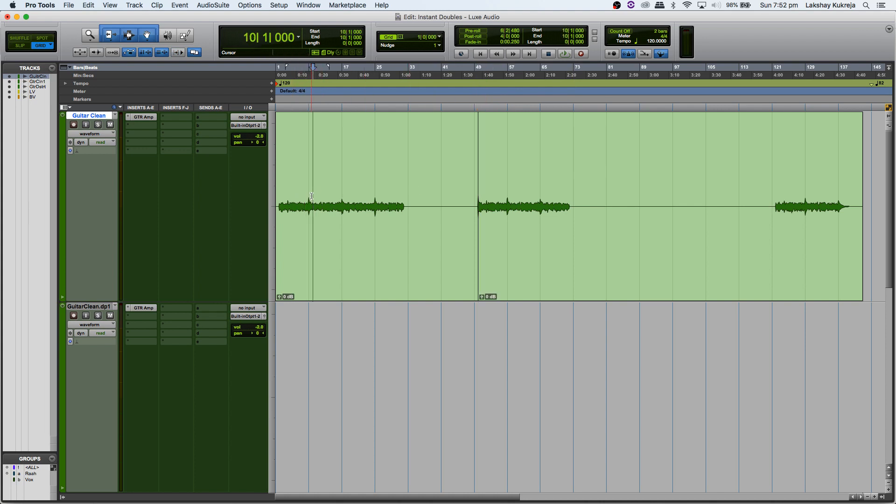
pyautogui.press('b')
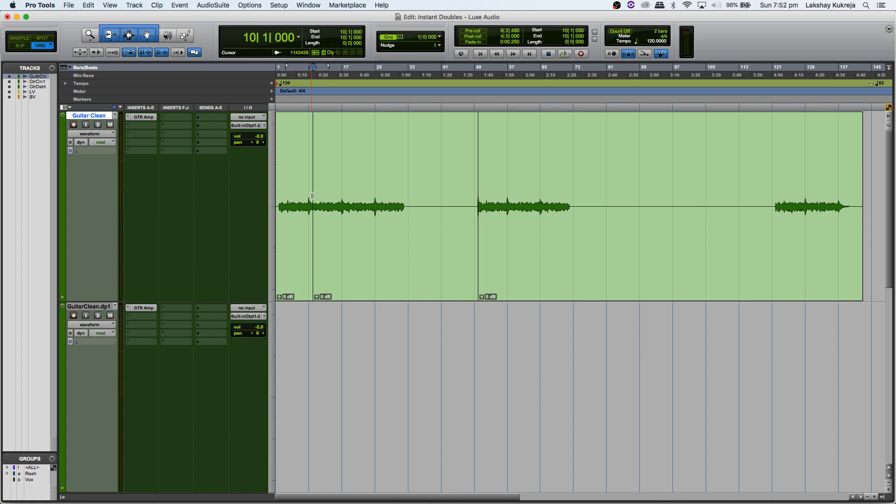
pyautogui.click(403, 198)
pyautogui.press('b')
pyautogui.click(569, 197)
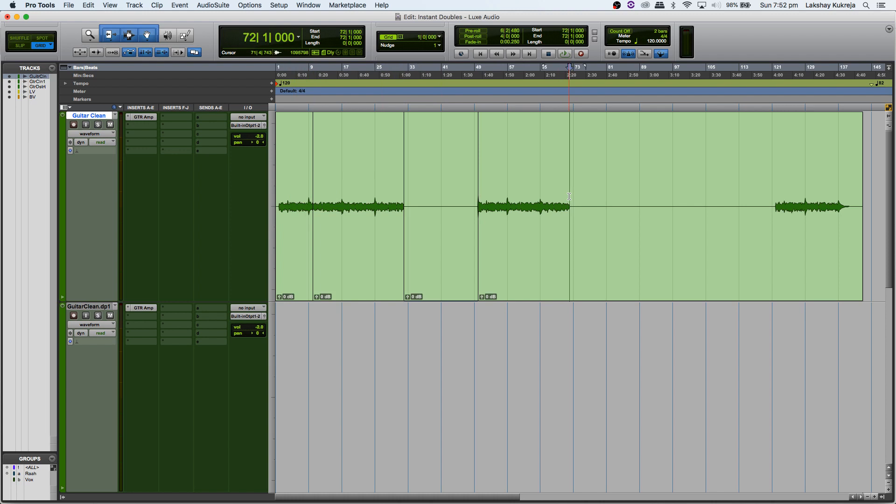
pyautogui.press('b')
# - Copy the Guitar Clean section at bars 50 to 72 onto the duplicate track at bar 10
pyautogui.moveTo(541, 263); pyautogui.dragTo(547, 356)
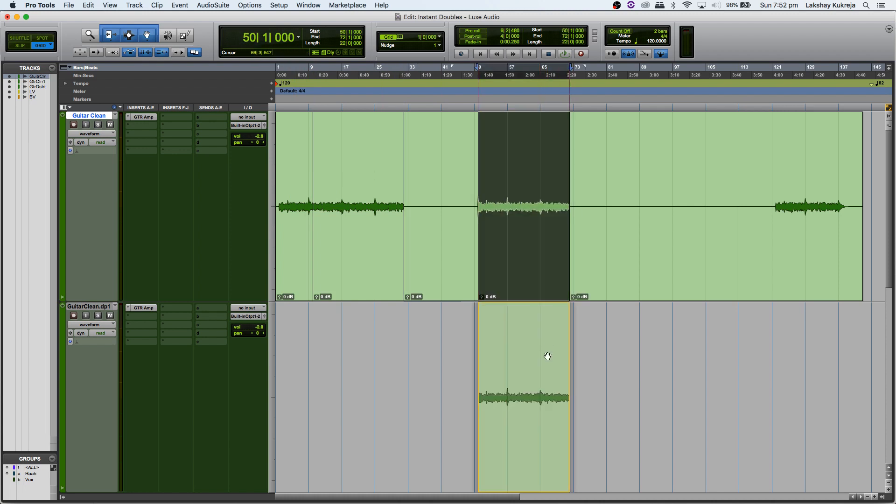
pyautogui.moveTo(462, 416); pyautogui.dragTo(376, 415)
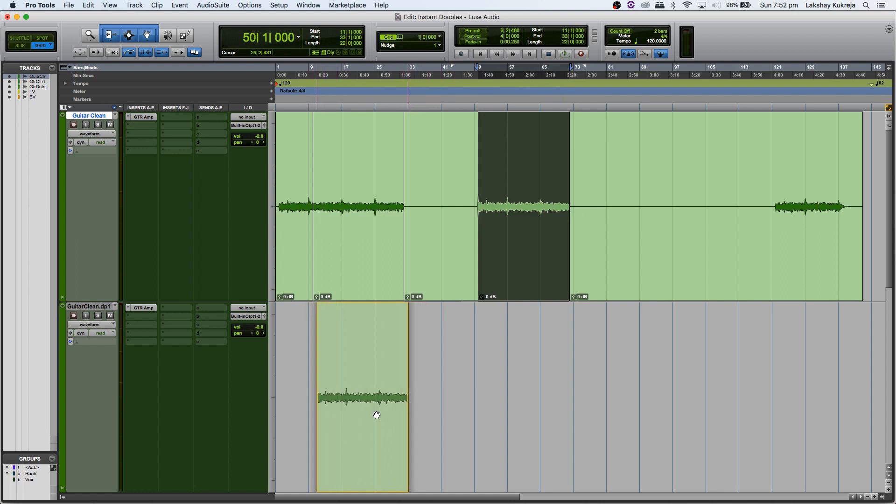
pyautogui.moveTo(377, 414); pyautogui.dragTo(372, 411)
# - Copy the Guitar Clean section at bars 10 to 32 onto the duplicate track at bar 50
pyautogui.click(372, 260)
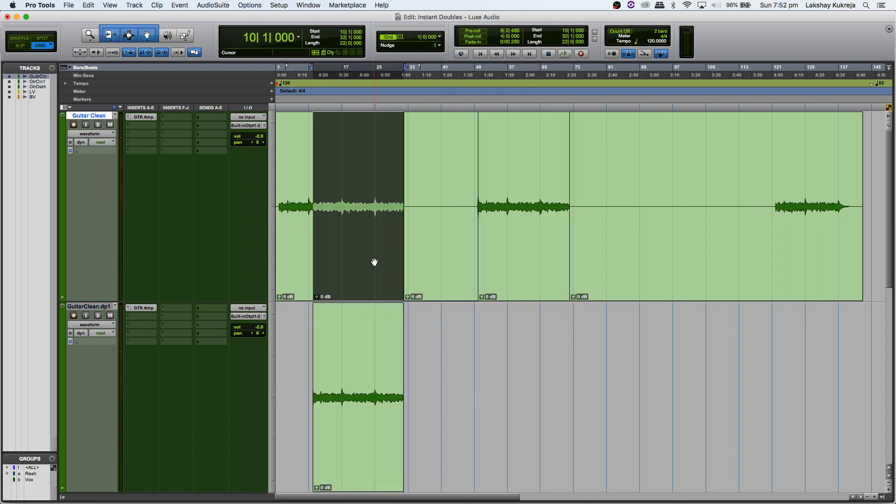
pyautogui.moveTo(362, 261); pyautogui.dragTo(526, 426)
pyautogui.click(622, 355)
# - Play the original and duplicate clean guitar tracks together from bar 7
pyautogui.click(301, 172)
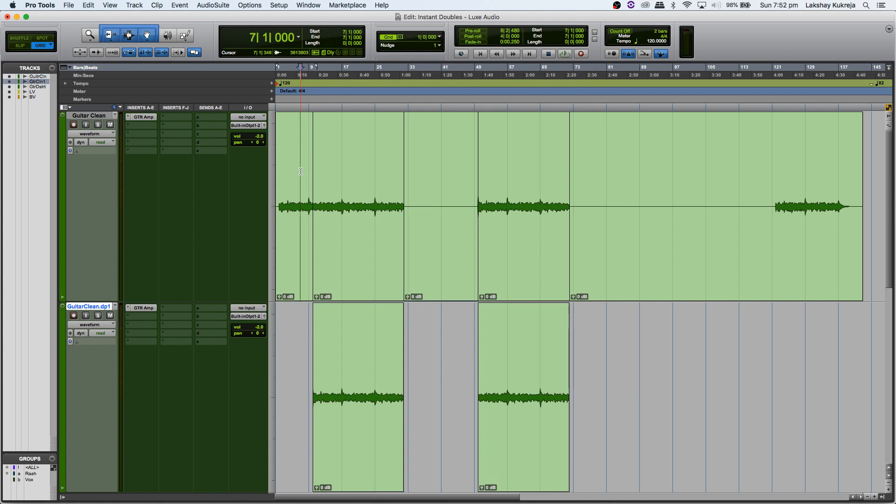
pyautogui.click(300, 171)
pyautogui.press('space')
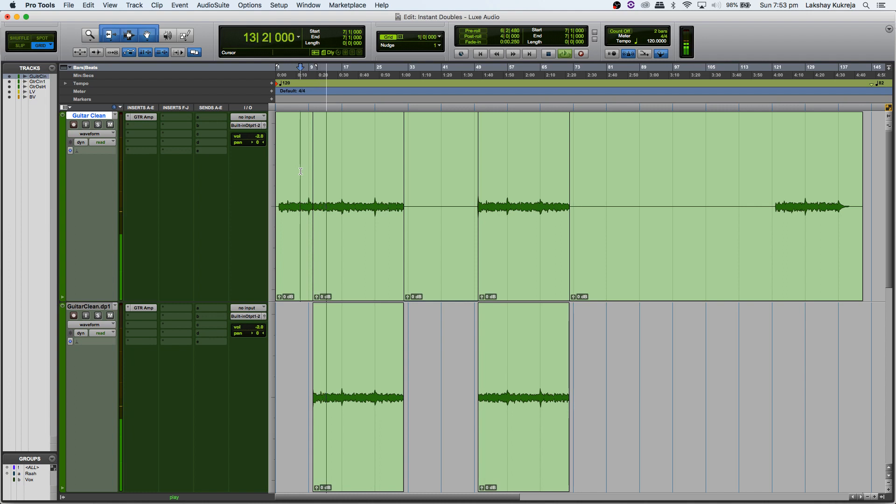
pyautogui.press('space')
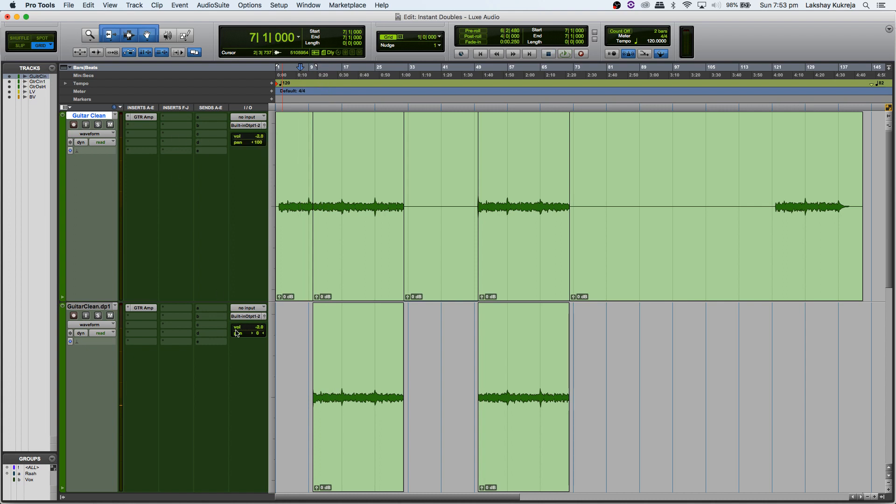
# - Pan the clean guitar duplicate 100 right and Guitar Clean 100 left, playing from bar 7 to compare
pyautogui.moveTo(254, 335); pyautogui.dragTo(463, 338)
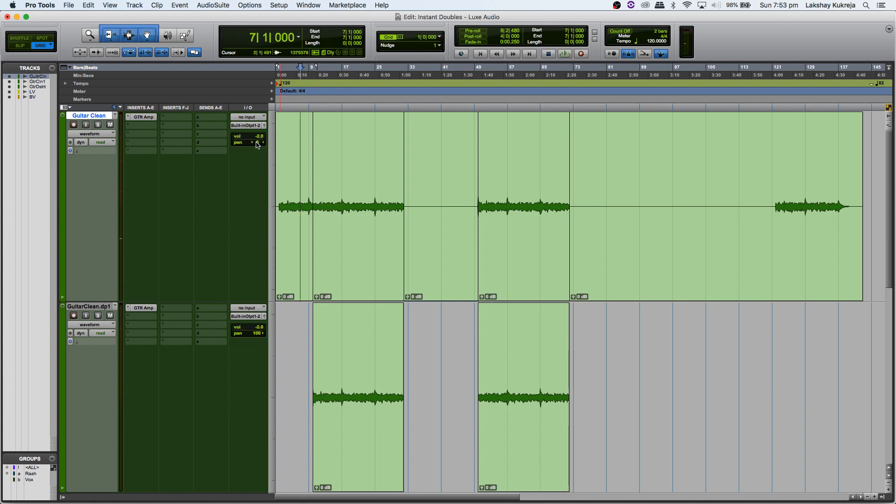
pyautogui.press('space')
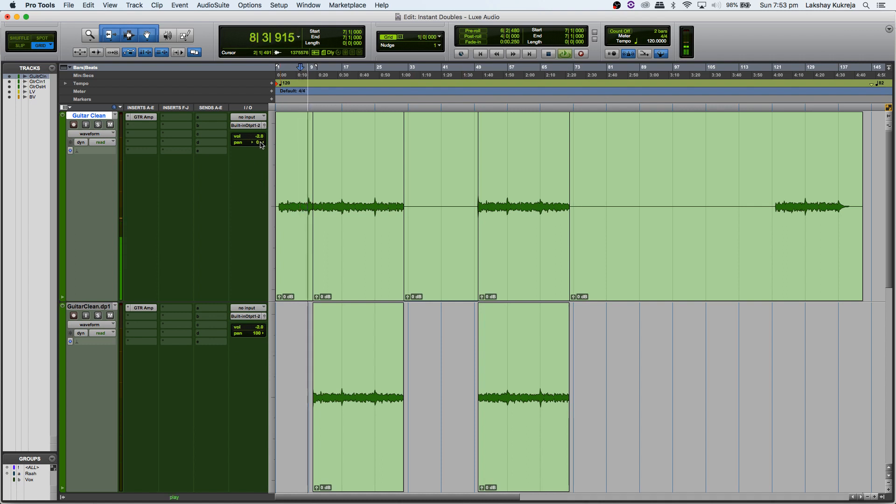
pyautogui.moveTo(260, 144); pyautogui.dragTo(42, 157)
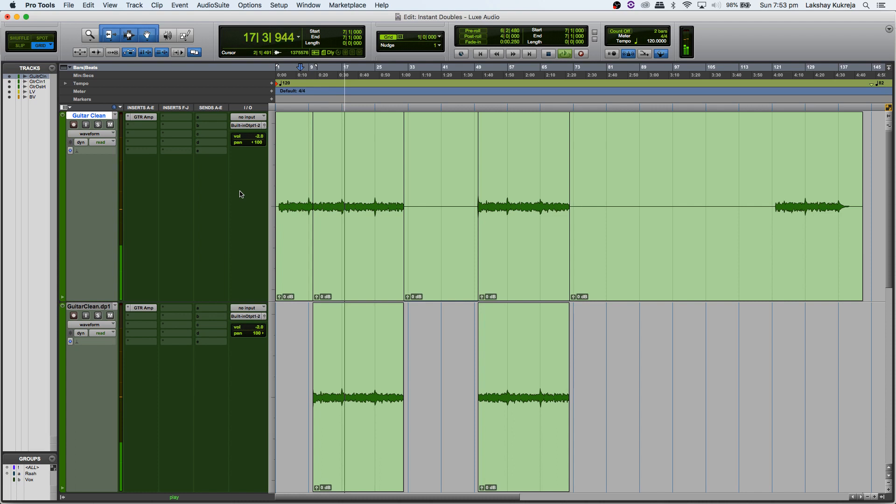
pyautogui.press('space')
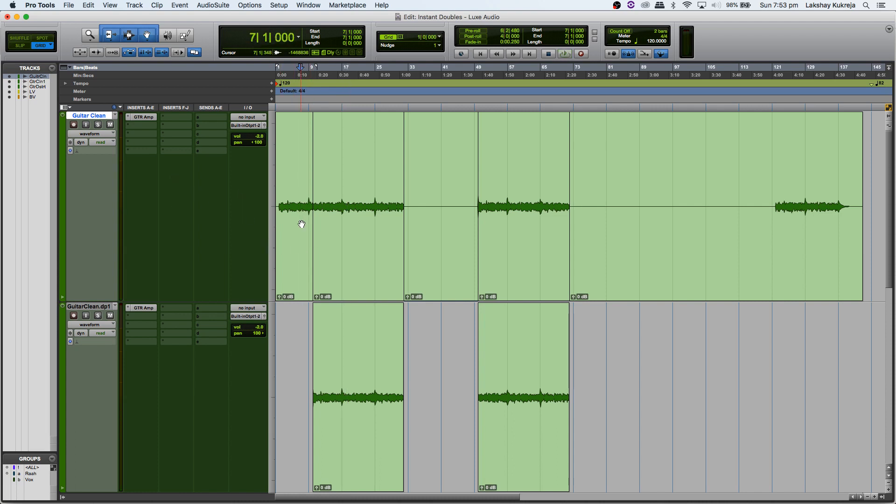
# - Reduce the track heights and duplicate the GuitarDistortion track once with only inserts, sends and group assignments
pyautogui.hotkey('ctrl', 'alt', 'Down')
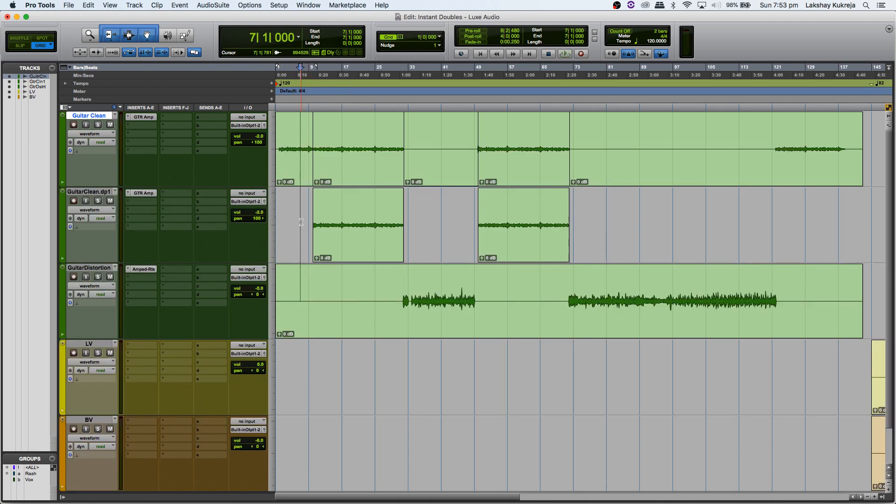
pyautogui.click(96, 267)
pyautogui.rightClick(95, 268)
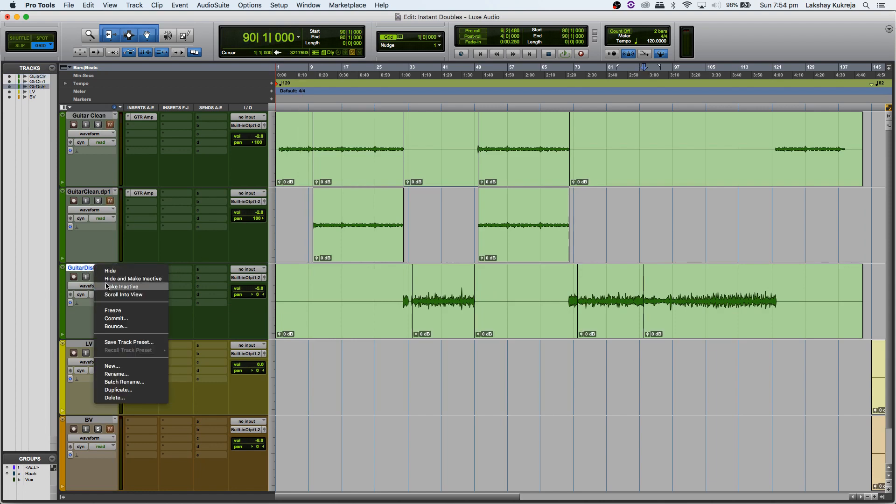
pyautogui.click(118, 390)
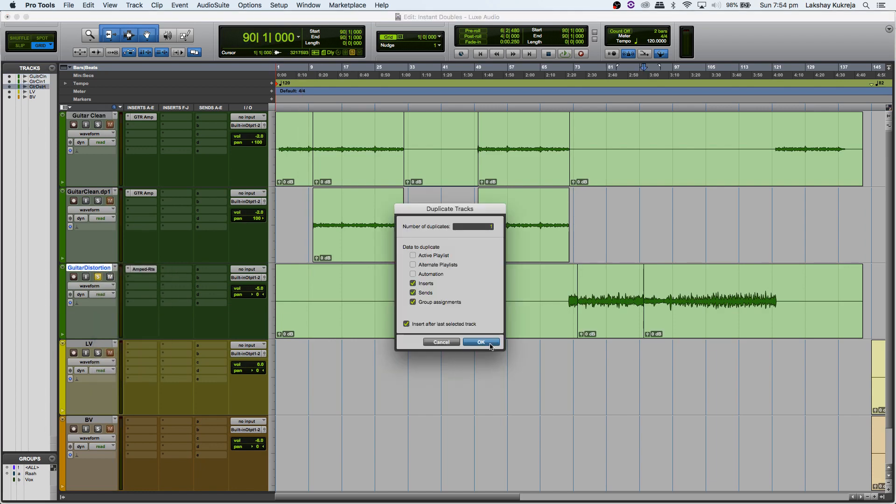
pyautogui.click(489, 343)
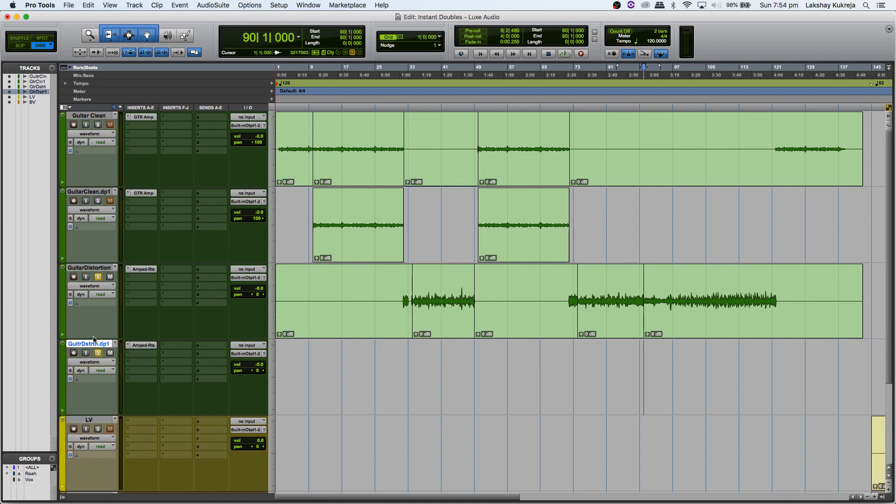
# - Copy the two split GuitarDistortion sections onto the duplicate track in swapped positions, with the second section starting at bar 34
pyautogui.moveTo(618, 313); pyautogui.dragTo(473, 365)
pyautogui.click(494, 374)
pyautogui.click(570, 373)
pyautogui.moveTo(449, 331); pyautogui.dragTo(617, 373)
# - Play the doubled distortion guitars from bar 32 and compare their waveforms up close
pyautogui.click(405, 282)
pyautogui.press('space')
pyautogui.press('super+bracketright')
pyautogui.press('super+bracketright')
pyautogui.press('super+bracketright')
pyautogui.press('super+bracketright')
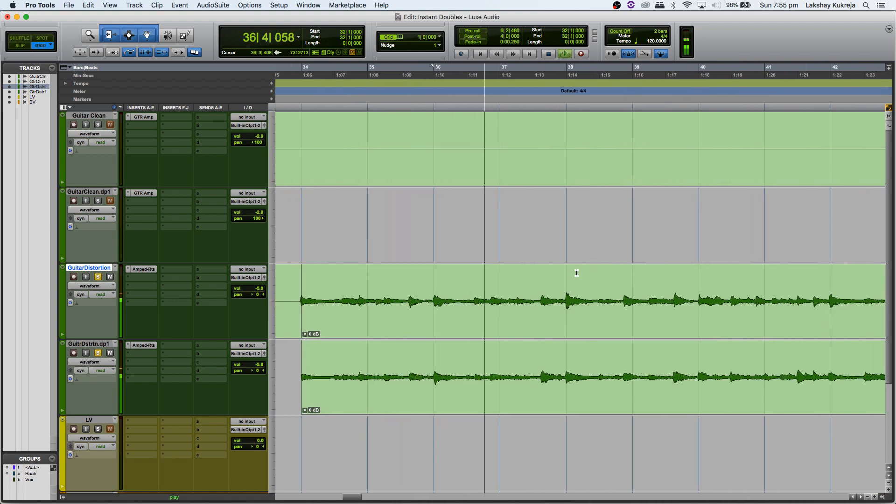
pyautogui.press('space')
# - Pan GuitarDistortion 100 left and its duplicate 100 right, and play both from bar 34
pyautogui.moveTo(264, 295); pyautogui.dragTo(139, 291)
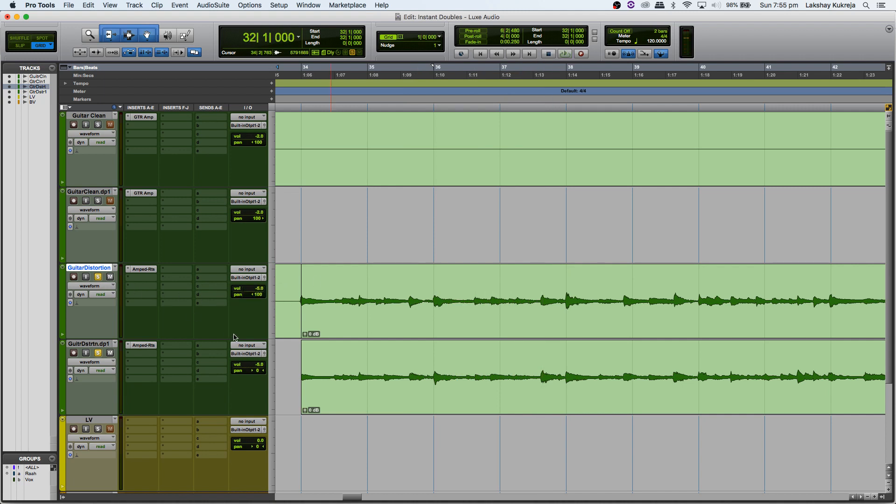
pyautogui.moveTo(257, 374); pyautogui.dragTo(292, 298)
pyautogui.press('space')
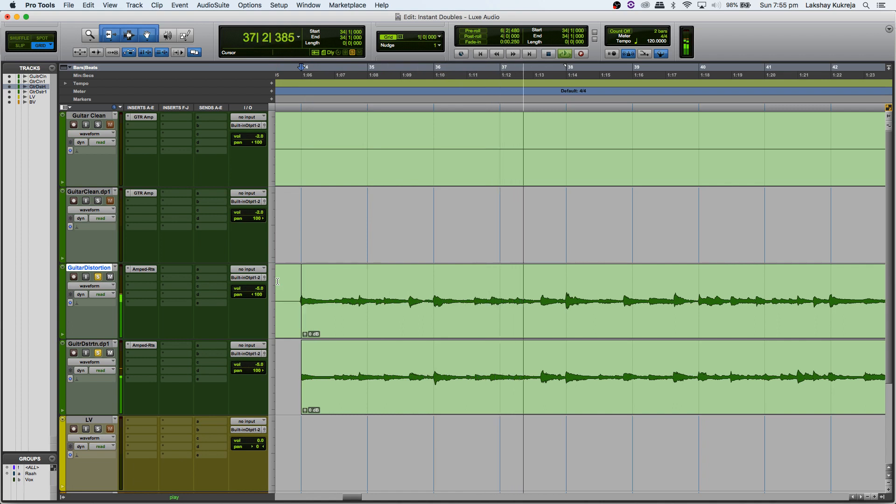
pyautogui.press('space')
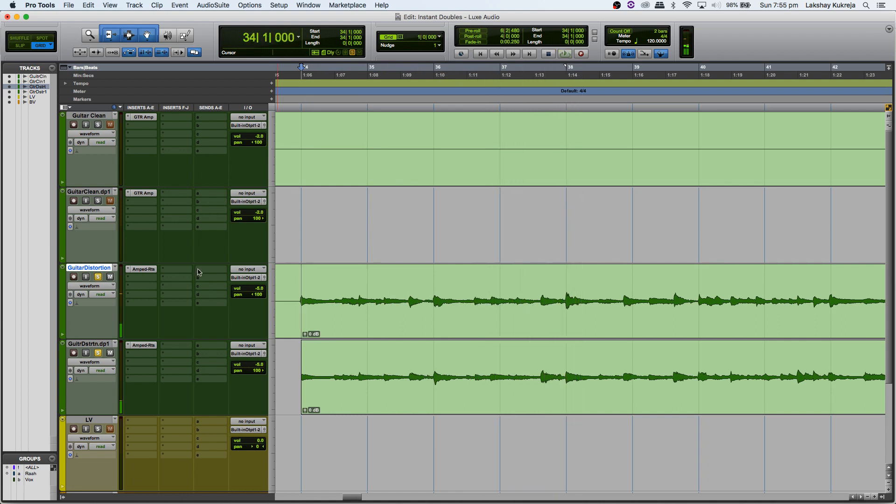
# - Compare the Amped Roots settings on GuitarDistortion and its duplicate, close the plug-in, and play the doubled guitars
pyautogui.click(144, 270)
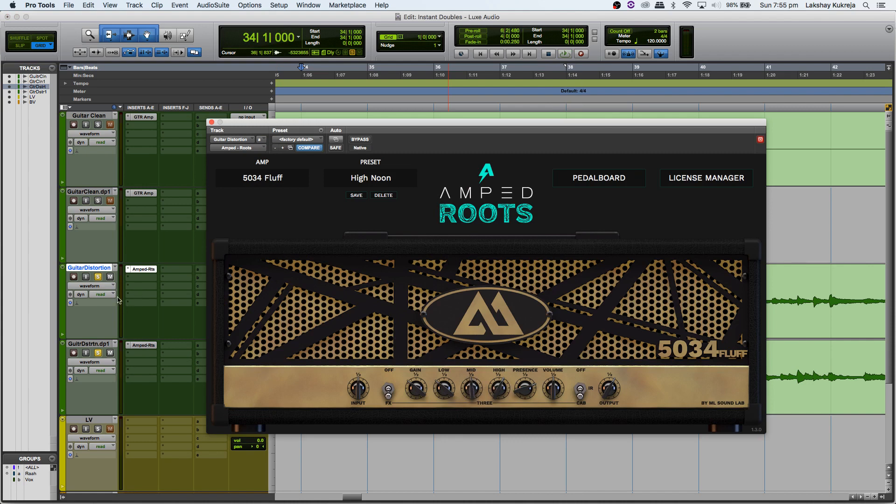
pyautogui.click(151, 345)
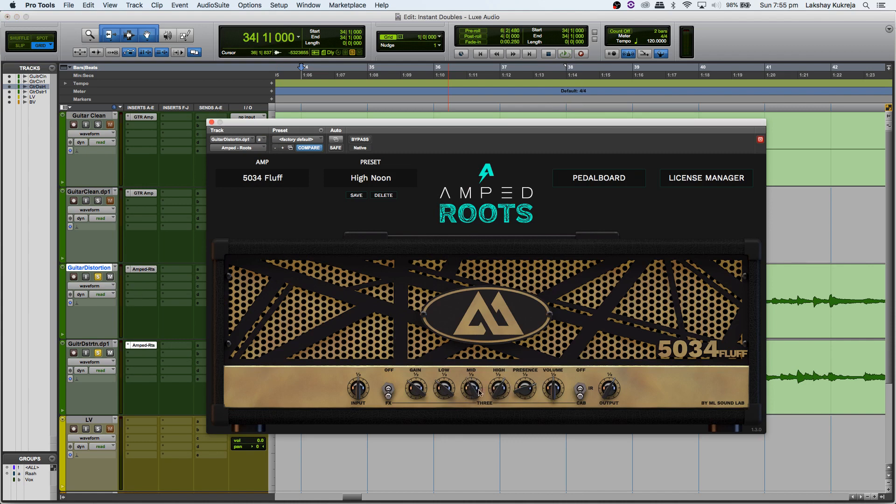
pyautogui.click(211, 122)
pyautogui.press('space')
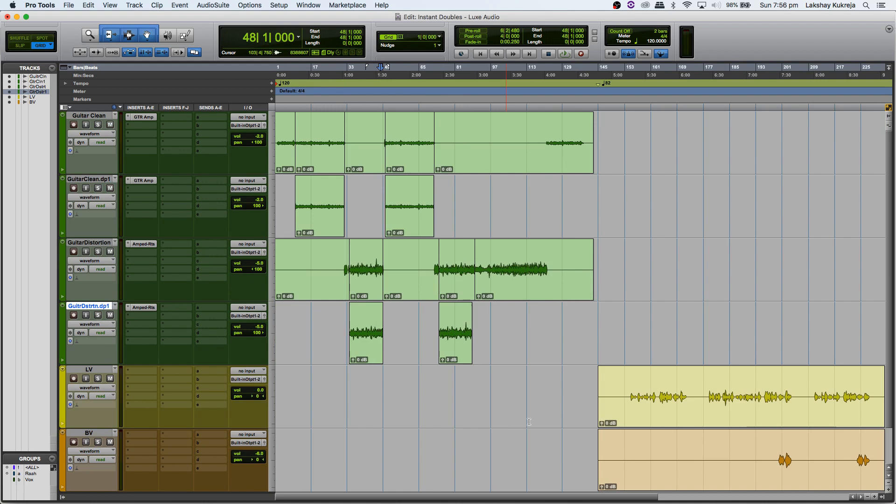
# - Play the vocals from bar 195 and enlarge the LV and BV tracks to compare their waveforms
pyautogui.click(774, 386)
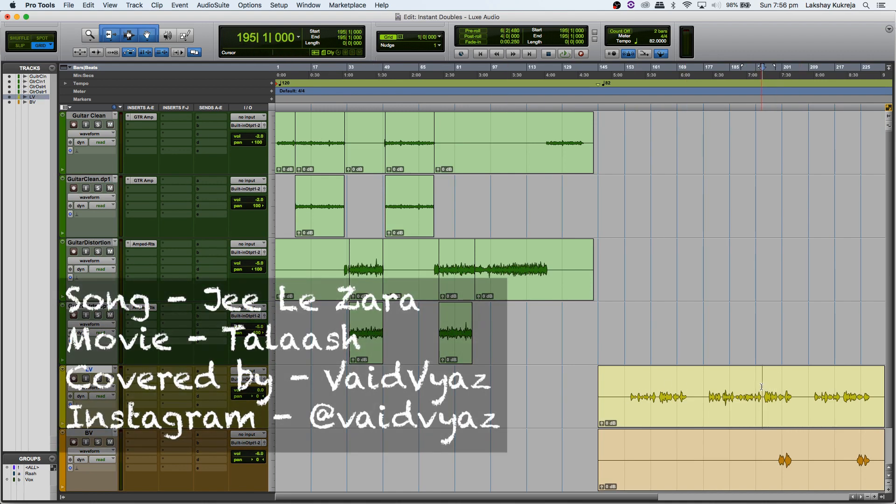
pyautogui.press('space')
pyautogui.press('t')
pyautogui.press('t')
pyautogui.press('t')
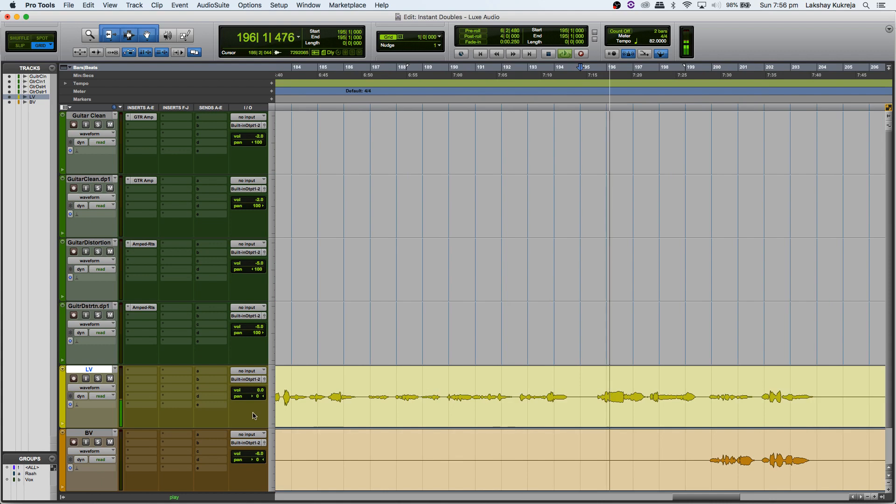
pyautogui.keyDown('shift'); pyautogui.click(100, 433); pyautogui.keyUp('shift')
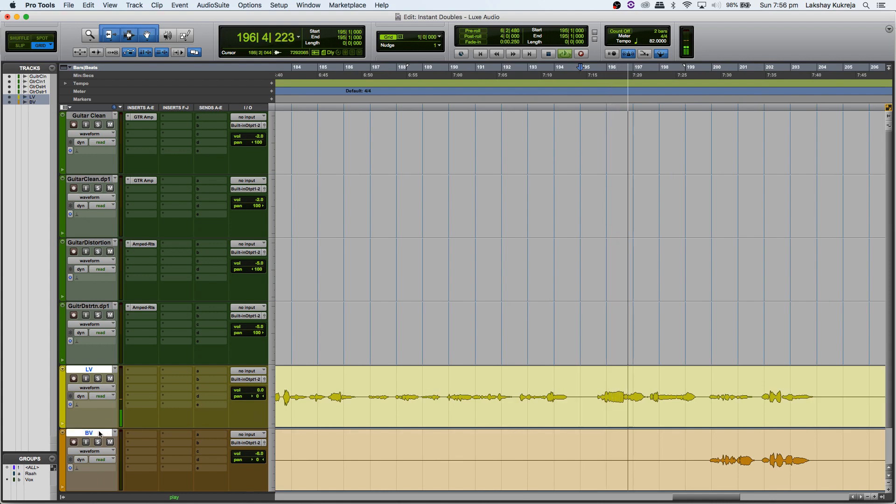
pyautogui.press('e')
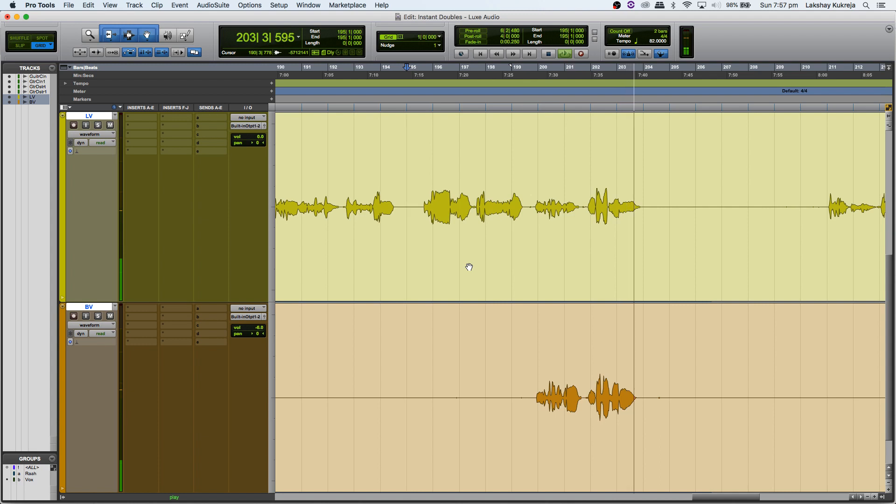
pyautogui.press('space')
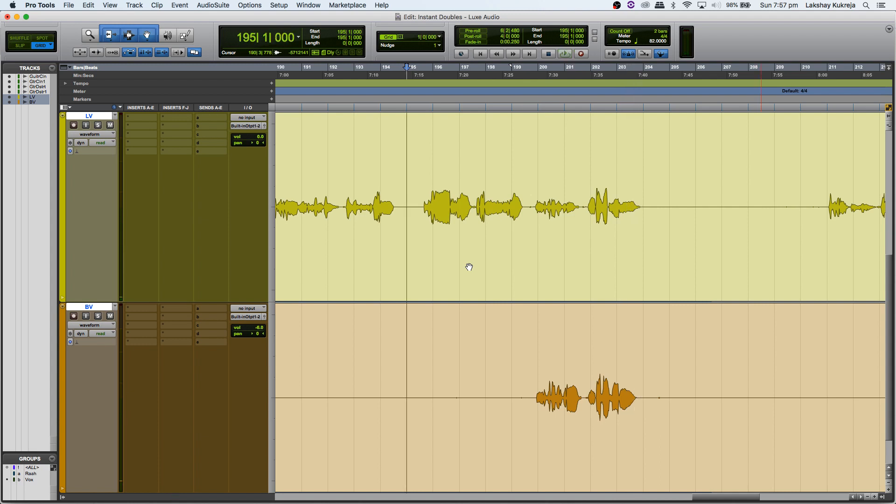
# - Split the LV clip around its two repeated sections, at bars 195 to 205 and about bars 219 to 228
pyautogui.press('r')
pyautogui.press('r')
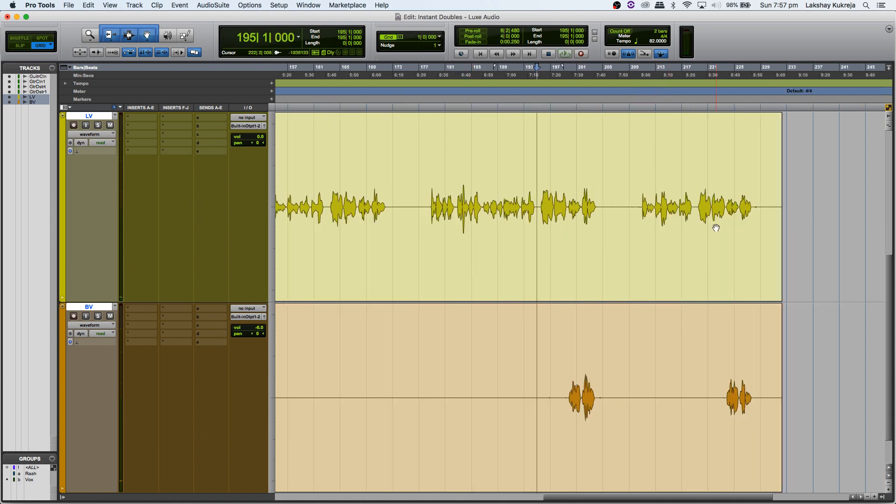
pyautogui.press('super+e')
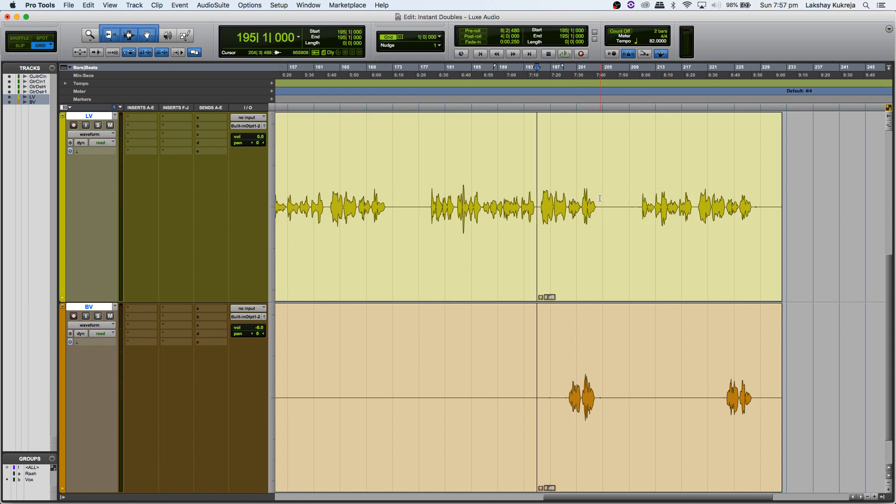
pyautogui.click(600, 198)
pyautogui.press('super+e')
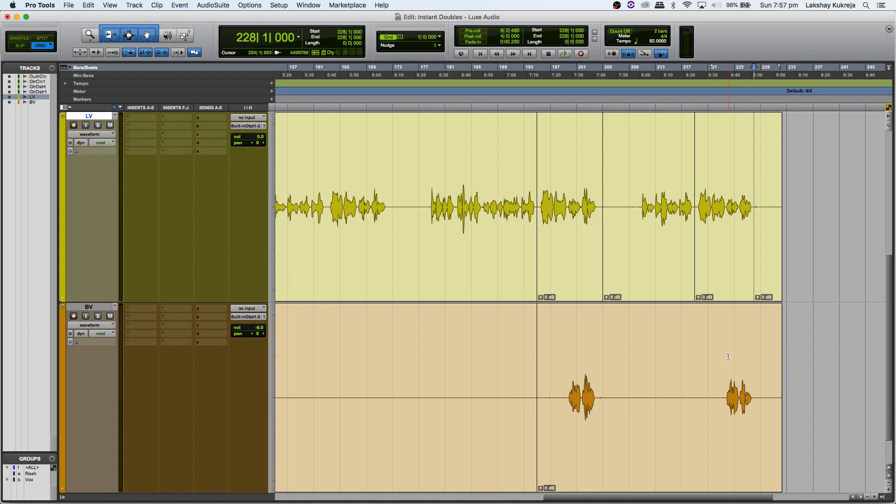
# - Split the BV clip around its phrases at about bars 200 to 204 and 224 to 228, healing the stray split at bar 195
pyautogui.click(727, 368)
pyautogui.press('super+e')
pyautogui.click(752, 385)
pyautogui.press('super+e')
pyautogui.moveTo(518, 389); pyautogui.dragTo(558, 391)
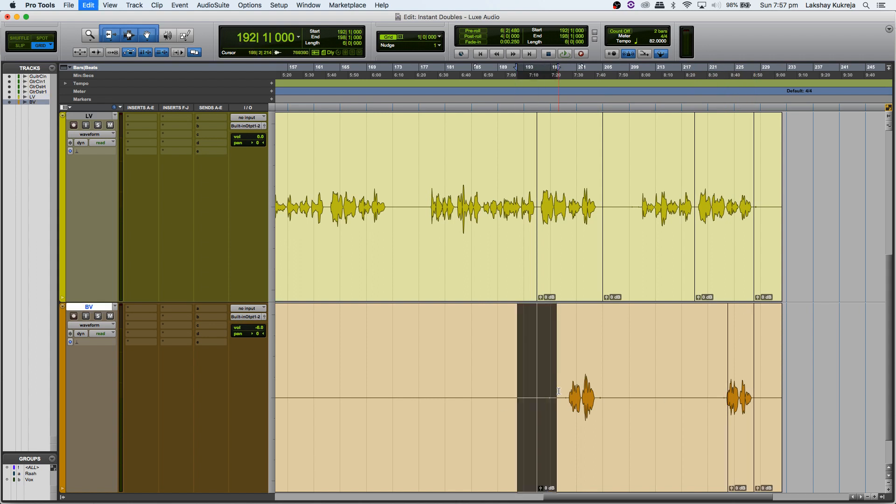
pyautogui.press('super+h')
pyautogui.click(570, 395)
pyautogui.press('super+e')
pyautogui.click(598, 400)
pyautogui.press('super+e')
# - Duplicate the LV and BV tracks together and reorder them so each duplicate sits directly below its original
pyautogui.keyDown('shift'); pyautogui.click(98, 115); pyautogui.keyUp('shift')
pyautogui.rightClick(98, 116)
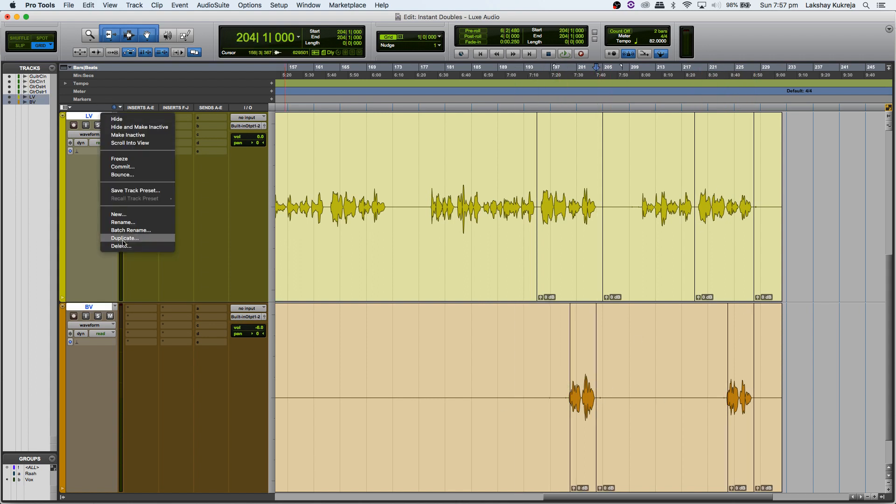
pyautogui.click(126, 232)
pyautogui.click(472, 324)
pyautogui.click(89, 306)
pyautogui.moveTo(88, 306); pyautogui.dragTo(97, 219)
# - Copy the two split LV sections and the two split BV sections onto their duplicate tracks in swapped positions
pyautogui.moveTo(732, 172); pyautogui.dragTo(579, 250)
pyautogui.press('super+bracketright')
pyautogui.press('super+bracketright')
pyautogui.press('super+bracketright')
pyautogui.press('super+bracketleft')
pyautogui.press('super+bracketleft')
pyautogui.press('super+bracketleft')
pyautogui.moveTo(595, 159); pyautogui.dragTo(751, 236)
pyautogui.moveTo(772, 380); pyautogui.dragTo(592, 427)
pyautogui.moveTo(765, 349); pyautogui.dragTo(740, 444)
# - Heal the splits in the original LV and BV tracks so each is one continuous clip again
pyautogui.moveTo(516, 140); pyautogui.dragTo(823, 139)
pyautogui.press('super+h')
pyautogui.moveTo(830, 350); pyautogui.dragTo(537, 349)
pyautogui.press('super+h')
pyautogui.click(830, 349)
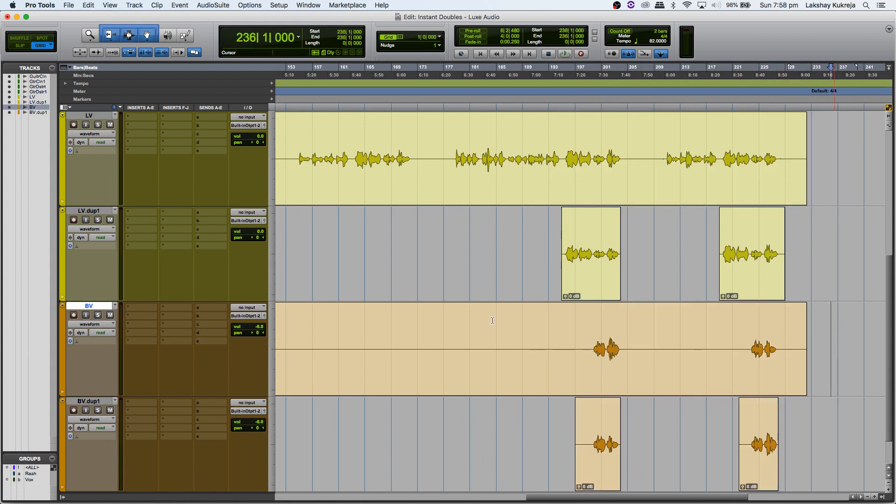
# - Set the volumes of LV.dup1, BV and BV.dup1 to -8.0, panning BV 100 left and BV.dup1 100 right
pyautogui.moveTo(260, 234); pyautogui.dragTo(260, 227)
pyautogui.moveTo(259, 332); pyautogui.dragTo(240, 333)
pyautogui.moveTo(257, 428); pyautogui.dragTo(439, 430)
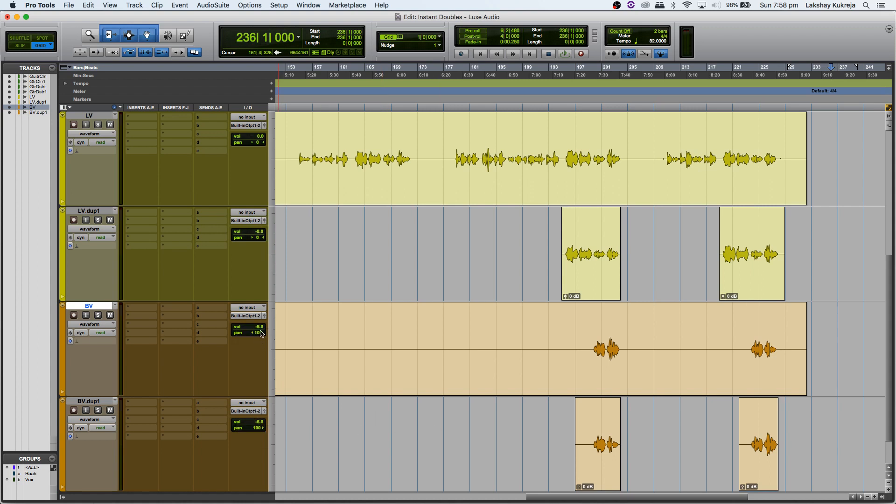
pyautogui.moveTo(260, 329); pyautogui.dragTo(260, 342)
pyautogui.moveTo(261, 423); pyautogui.dragTo(260, 424)
# - Play the doubled lead and backing vocals from bar 195 and show the whole session with all tracks in view
pyautogui.click(561, 143)
pyautogui.press('space')
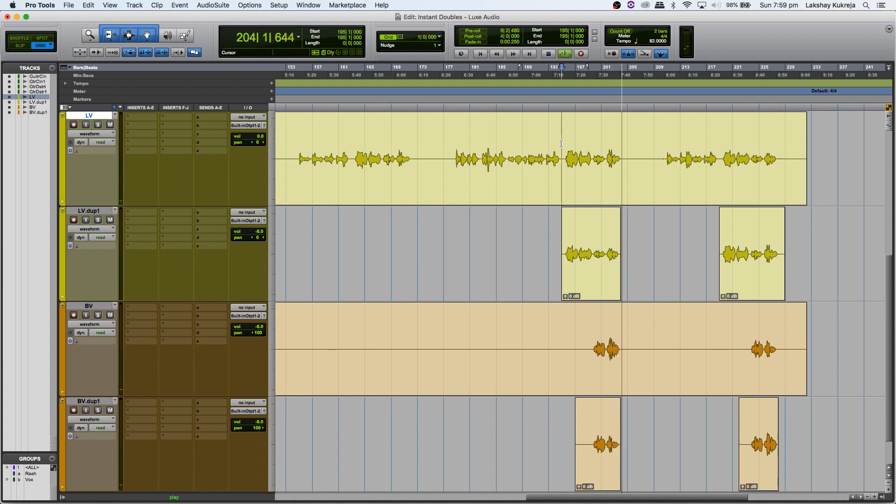
pyautogui.press('space')
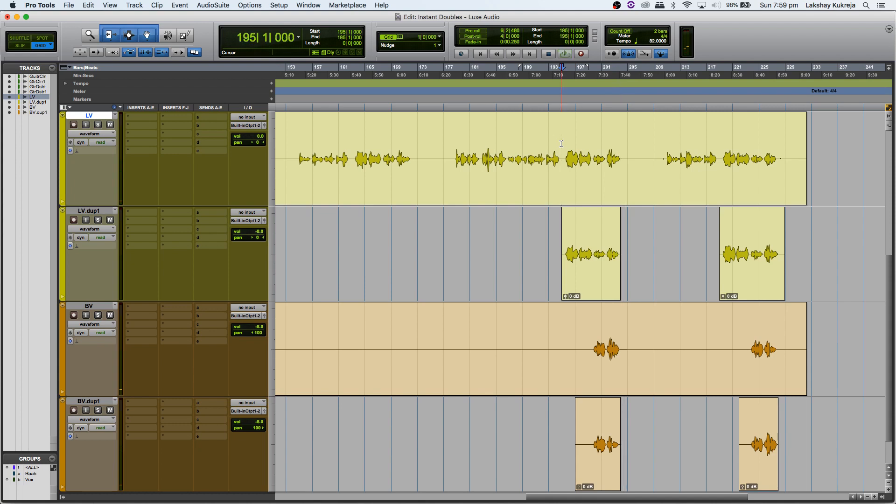
pyautogui.press('r')
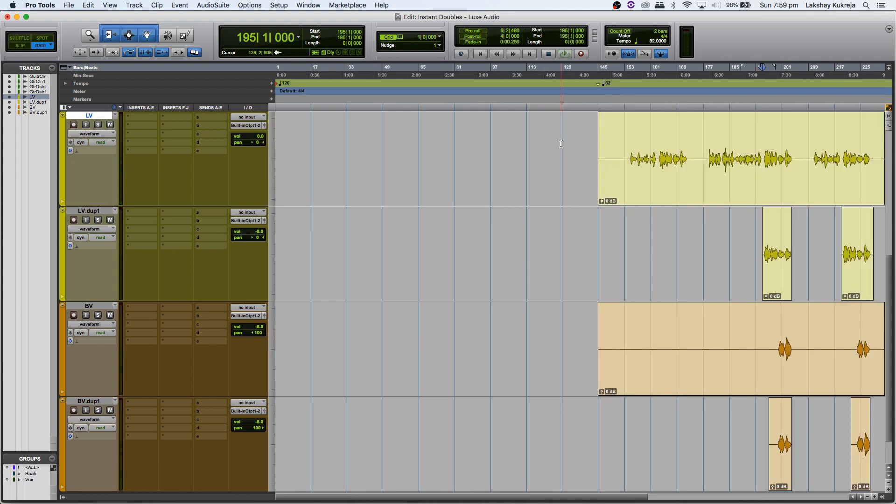
pyautogui.hotkey('ctrl', 'alt', 'Down')
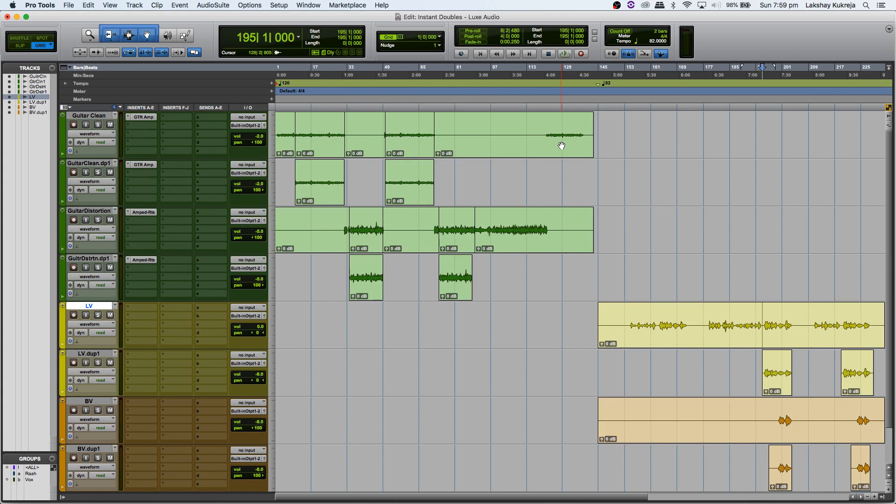